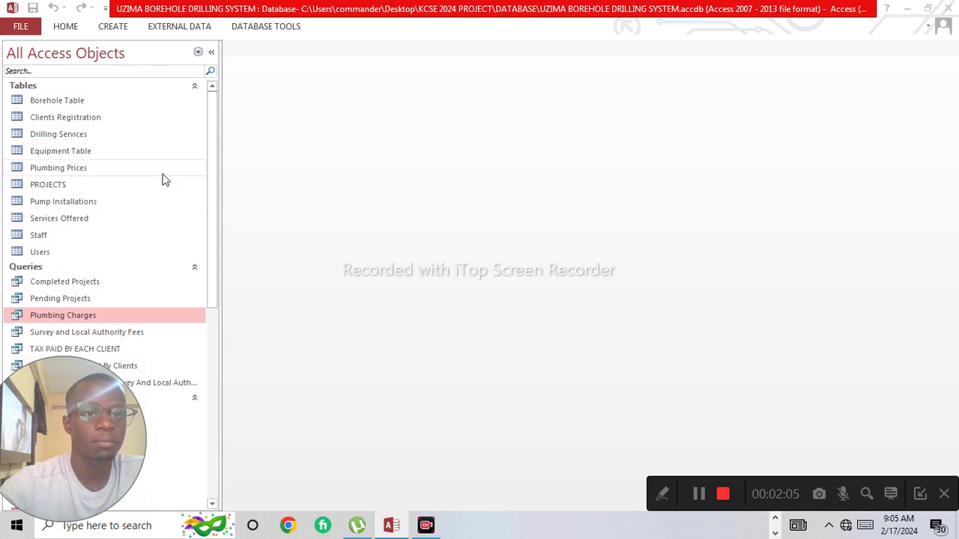
# Open the Relationships window from Database Tools and hide the Navigation Pane with F11
pyautogui.click(255, 35)
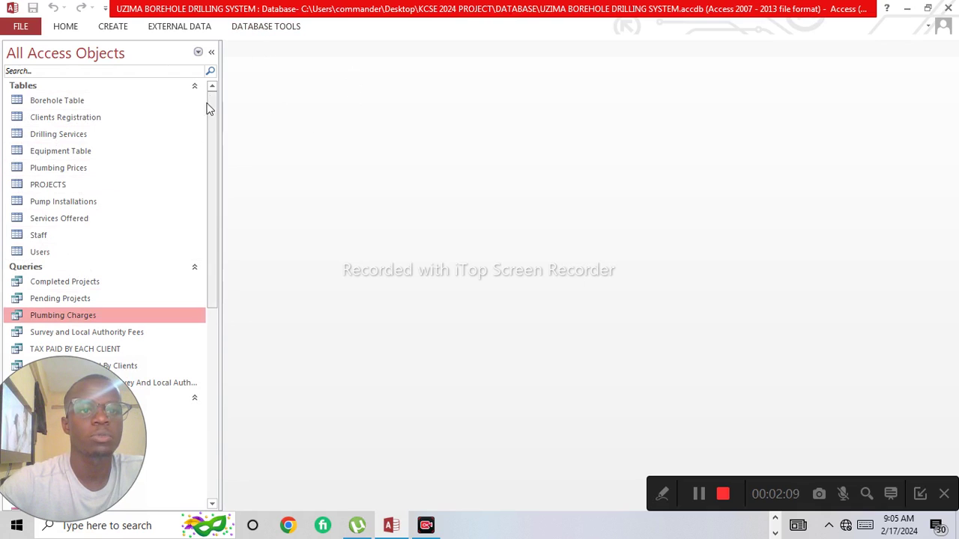
pyautogui.click(255, 29)
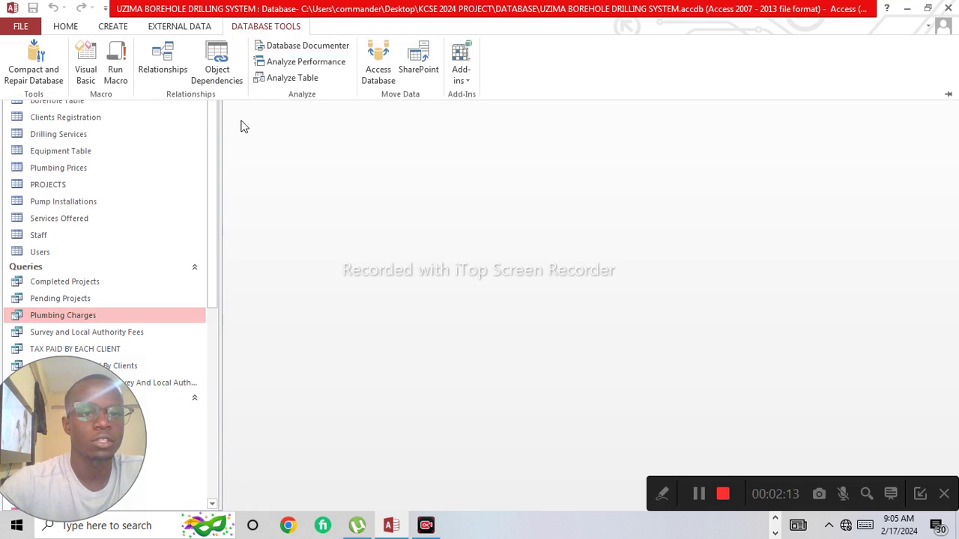
pyautogui.click(159, 72)
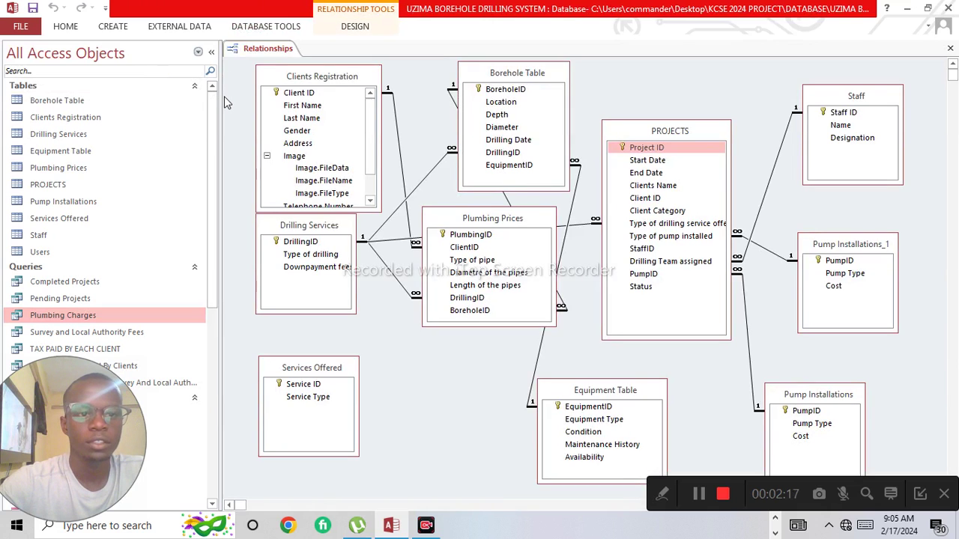
pyautogui.press('F11')
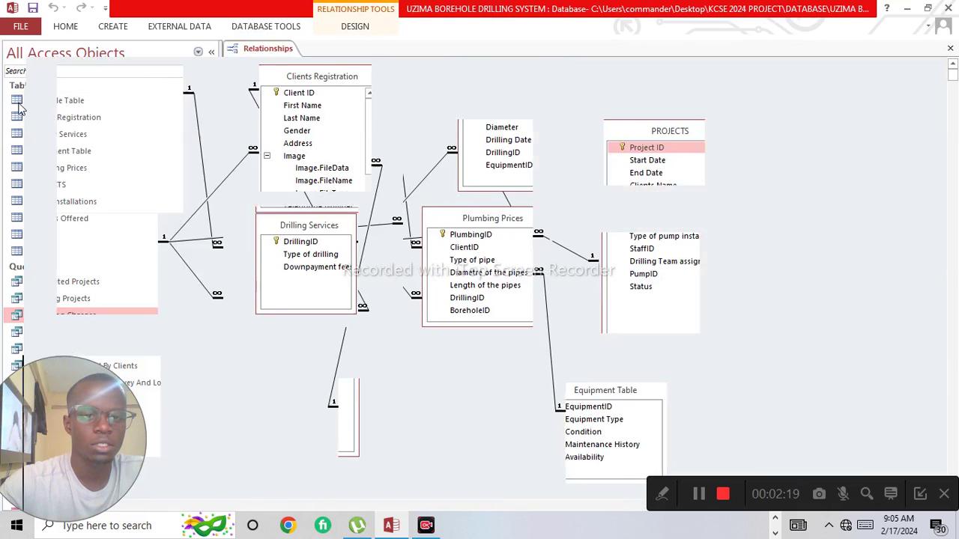
# Move Pump Installations_1, Staff, Pump Installations and PROJECTS right, and Plumbing Prices lower
pyautogui.moveTo(615, 248); pyautogui.dragTo(724, 249)
pyautogui.moveTo(669, 98); pyautogui.dragTo(800, 97)
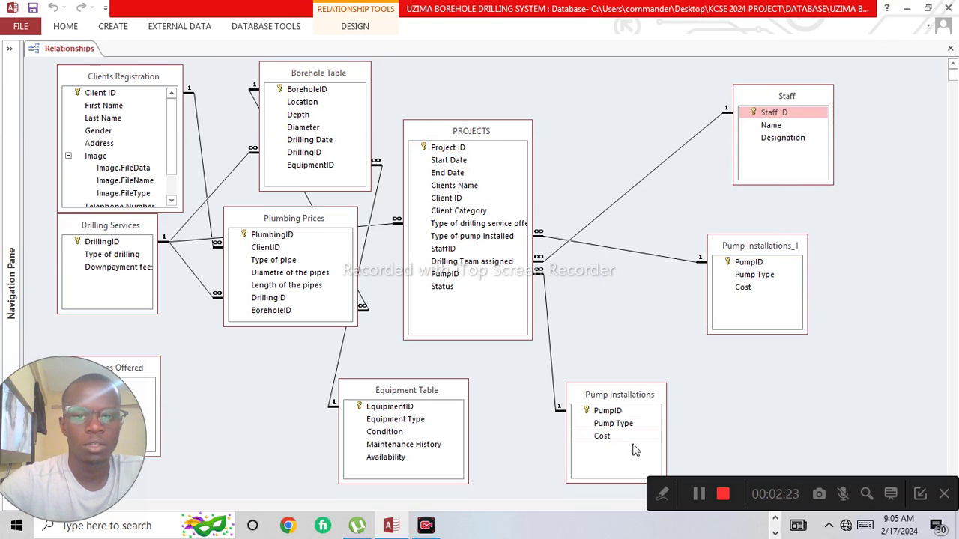
pyautogui.moveTo(625, 395); pyautogui.dragTo(740, 348)
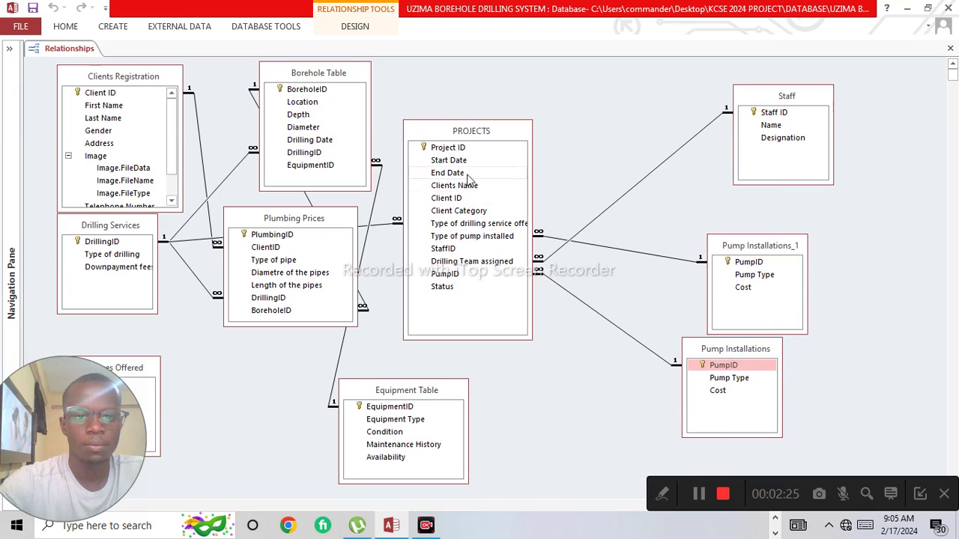
pyautogui.click(459, 131)
pyautogui.moveTo(459, 131); pyautogui.dragTo(550, 117)
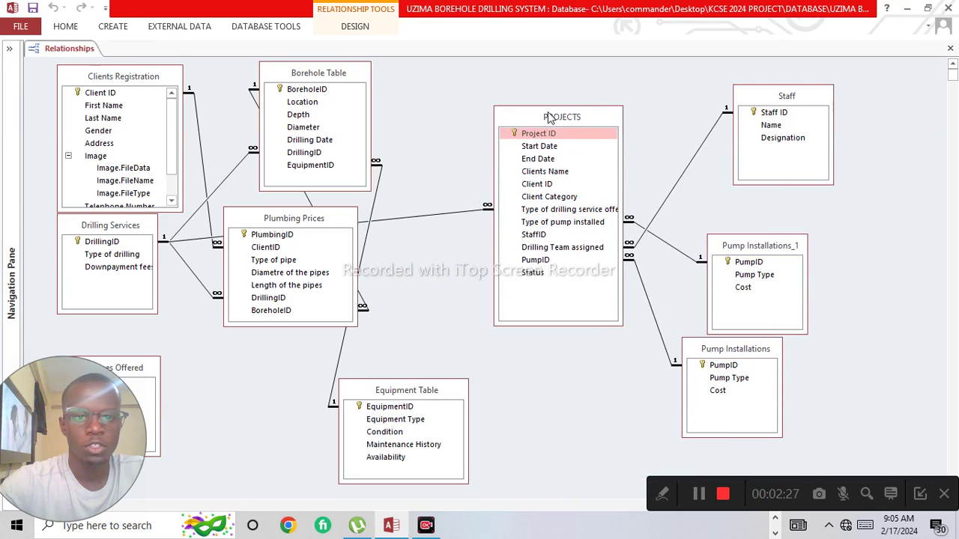
pyautogui.moveTo(293, 228); pyautogui.dragTo(271, 356)
pyautogui.moveTo(400, 391); pyautogui.dragTo(516, 378)
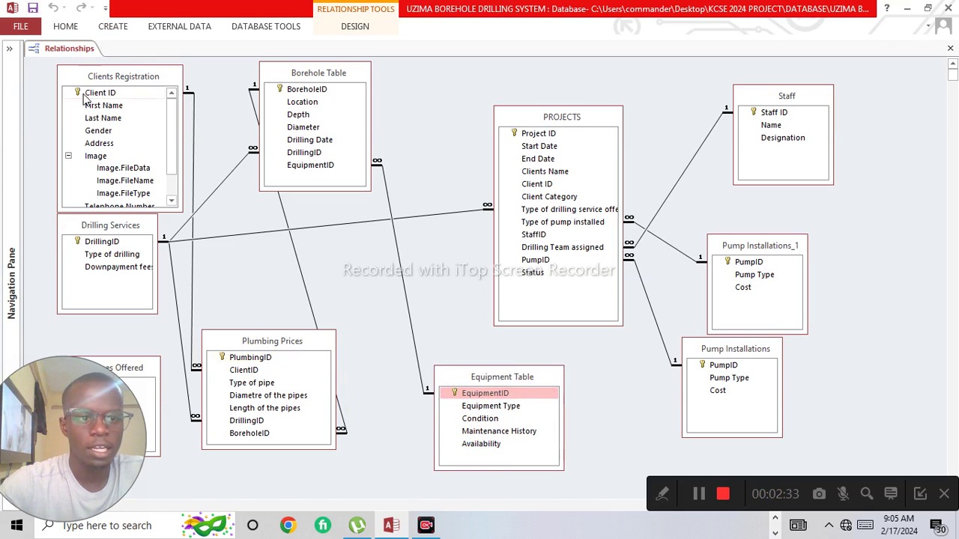
pyautogui.moveTo(136, 76); pyautogui.dragTo(151, 74)
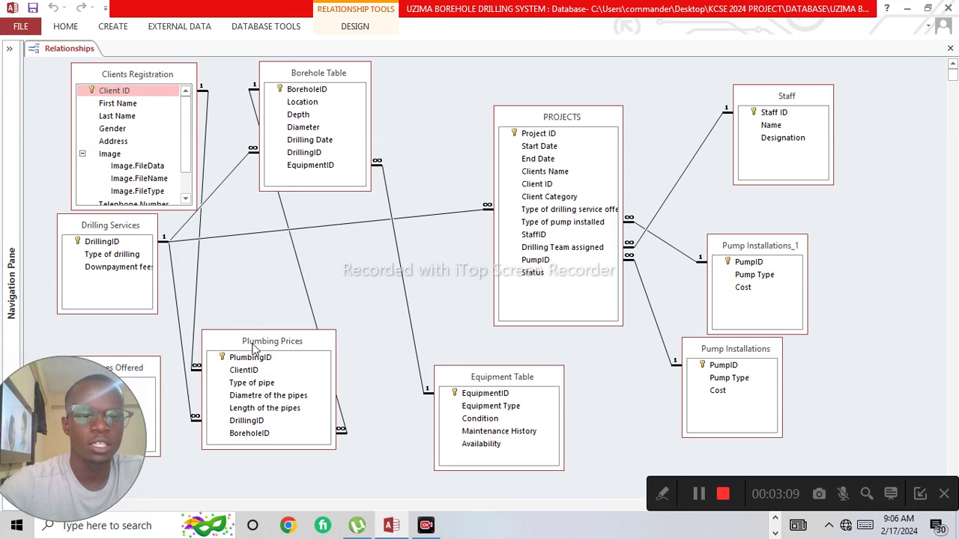
# Nudge the Plumbing Prices table box a little right and down
pyautogui.moveTo(252, 347); pyautogui.dragTo(284, 357)
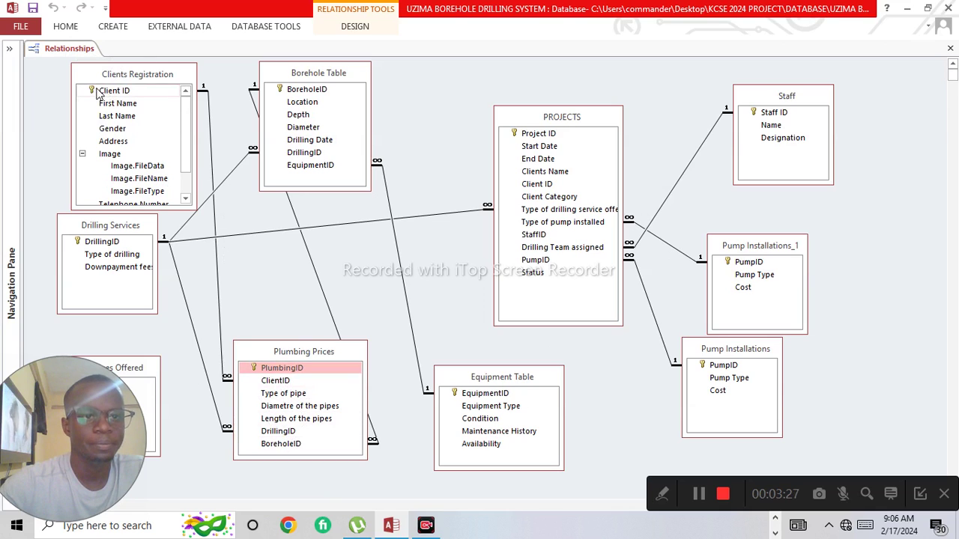
# Delete the existing Client ID relationship line and confirm the deletion
pyautogui.click(214, 158)
pyautogui.rightClick(214, 159)
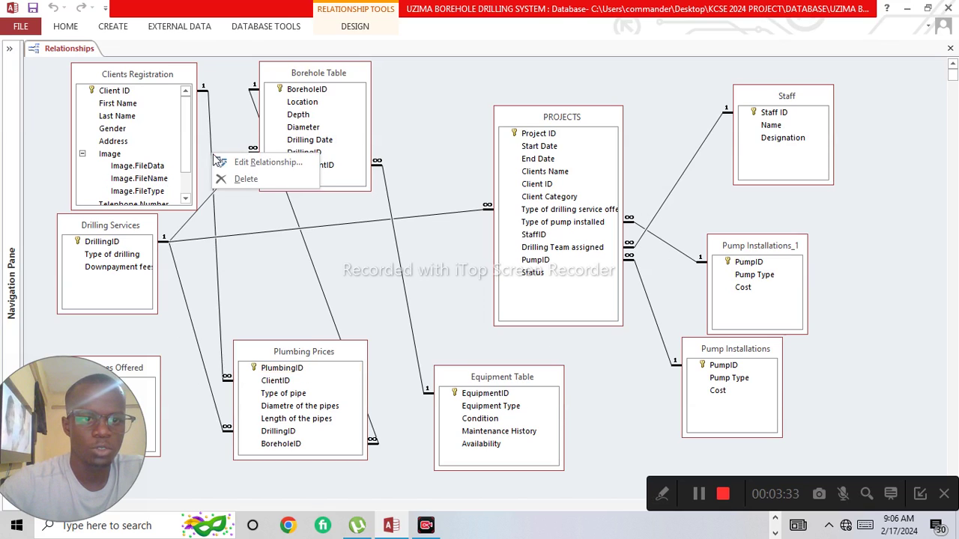
pyautogui.click(231, 178)
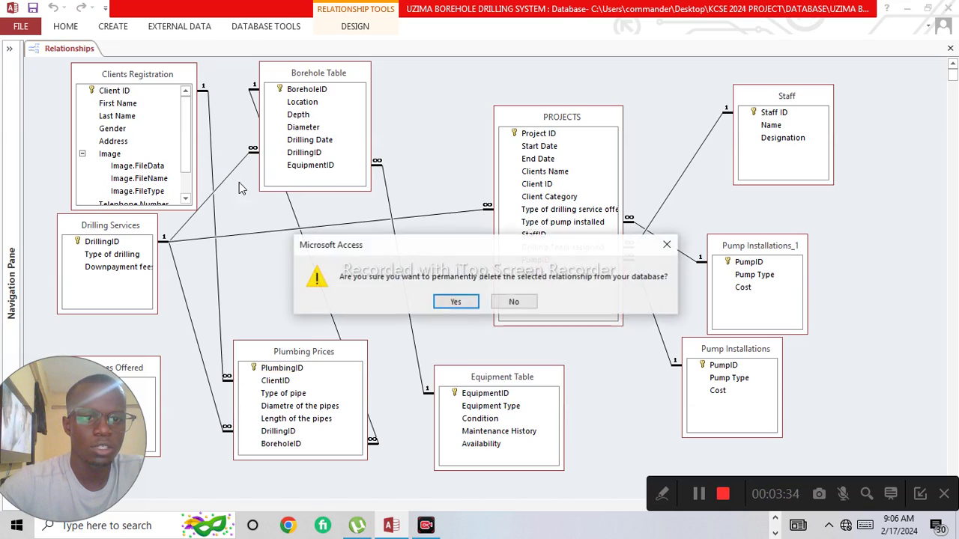
pyautogui.click(450, 302)
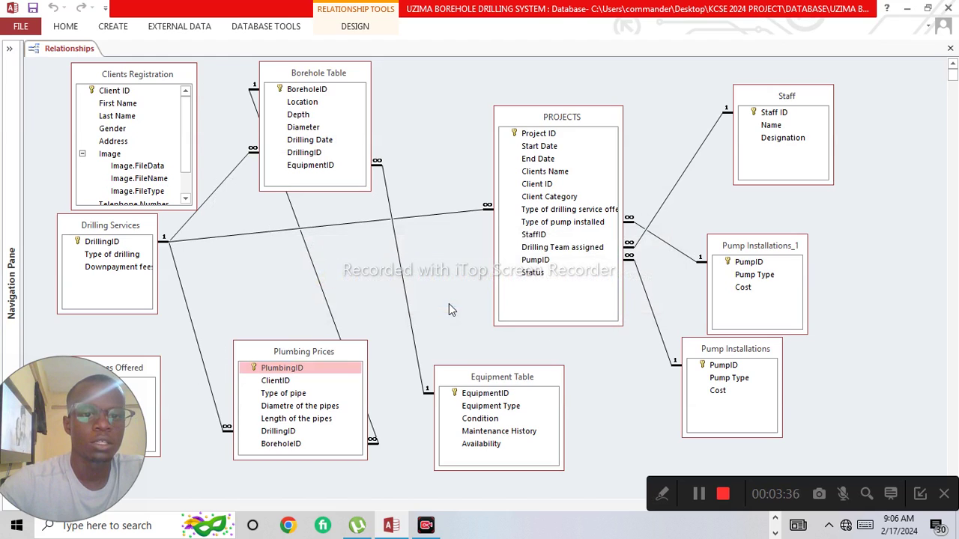
# Link Client ID to Plumbing Prices' ClientID with Enforce Referential Integrity ticked
pyautogui.click(144, 91)
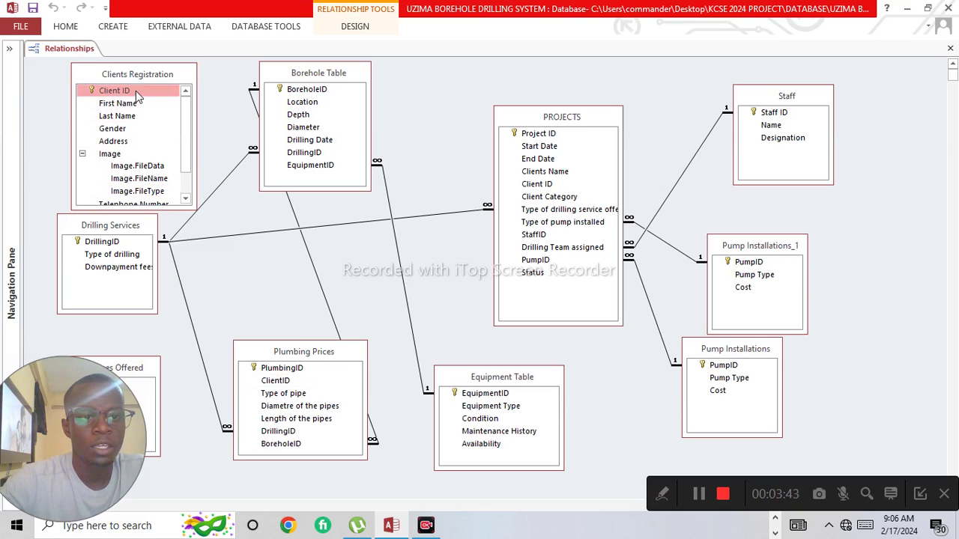
pyautogui.moveTo(134, 91); pyautogui.dragTo(278, 382)
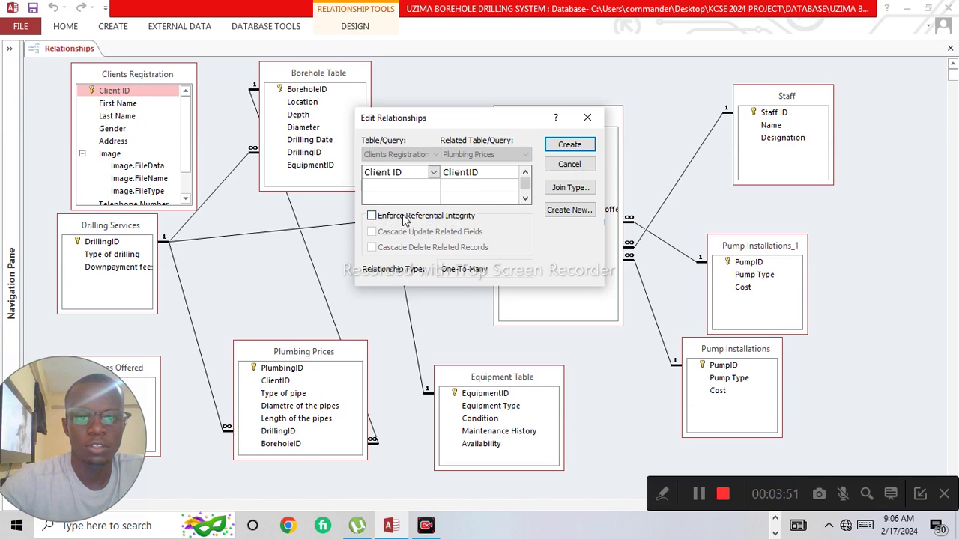
pyautogui.click(403, 217)
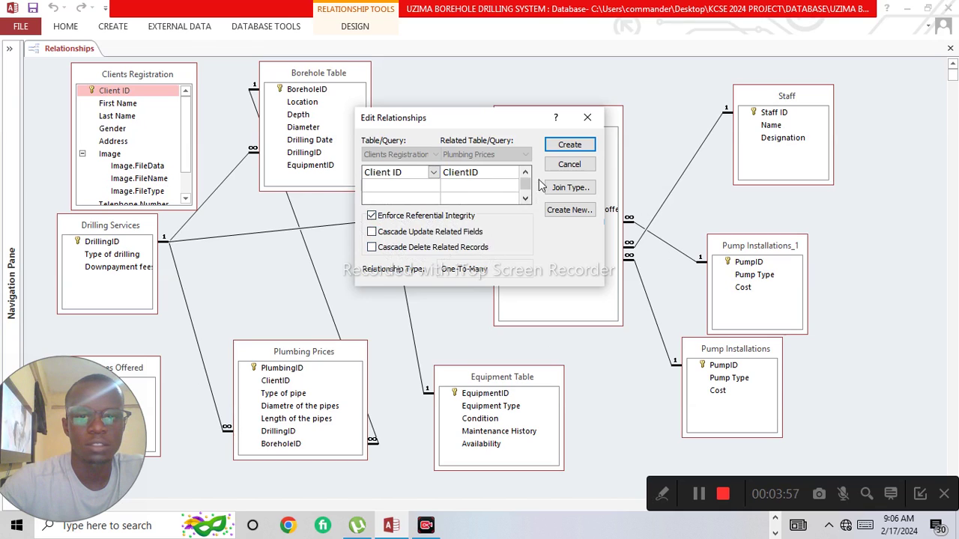
pyautogui.click(570, 145)
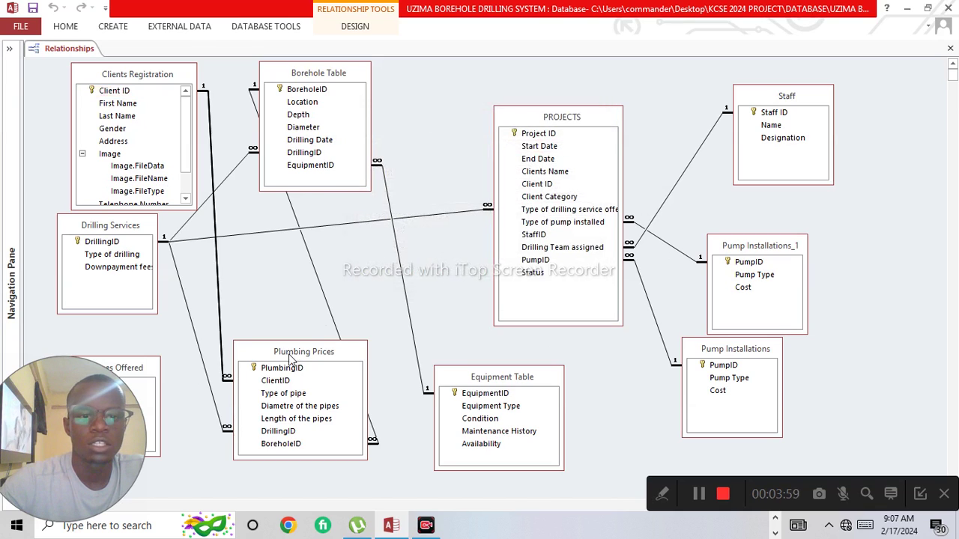
# Reposition Plumbing Prices, Drilling Services and Borehole Table, then resize Plumbing Prices taller to show its fields
pyautogui.moveTo(291, 354); pyautogui.dragTo(352, 355)
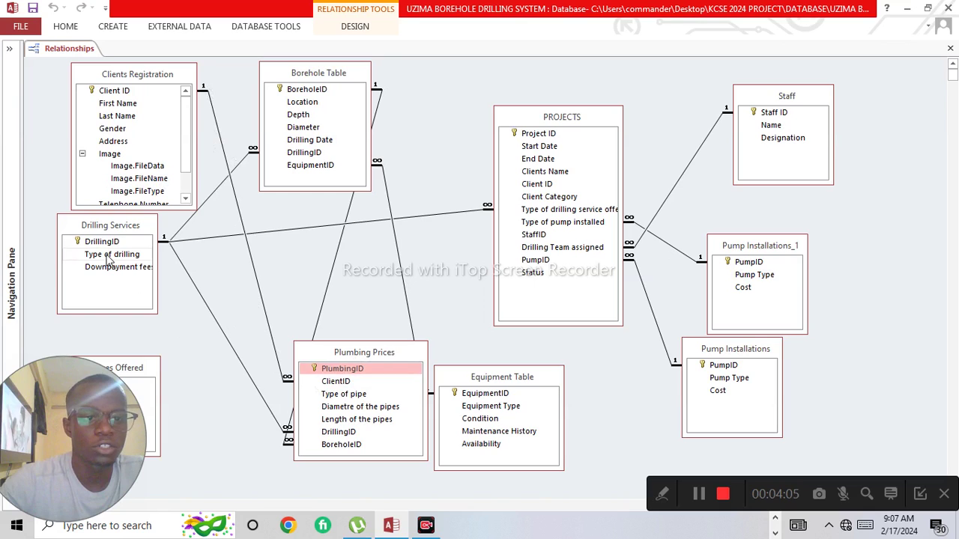
pyautogui.moveTo(101, 229); pyautogui.dragTo(128, 266)
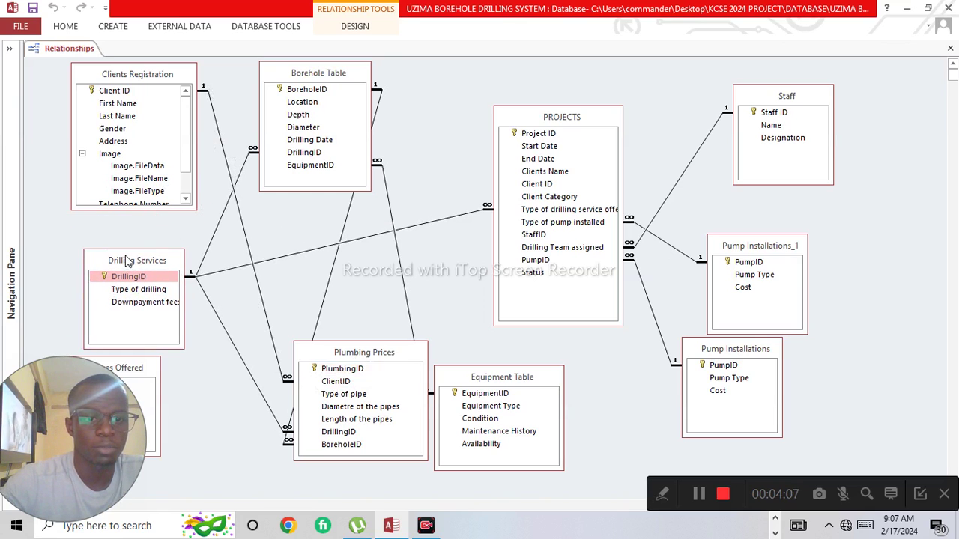
pyautogui.moveTo(330, 347); pyautogui.dragTo(292, 339)
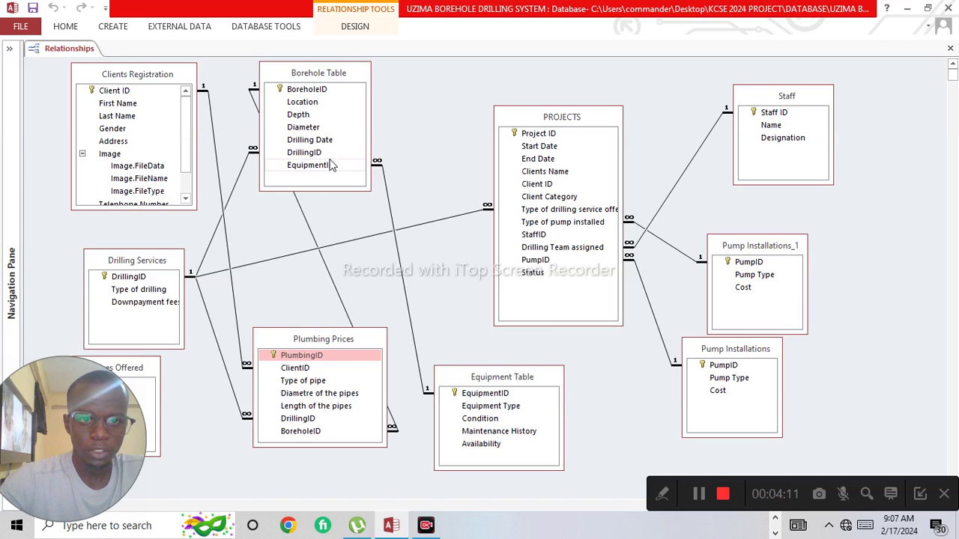
pyautogui.moveTo(320, 74); pyautogui.dragTo(322, 109)
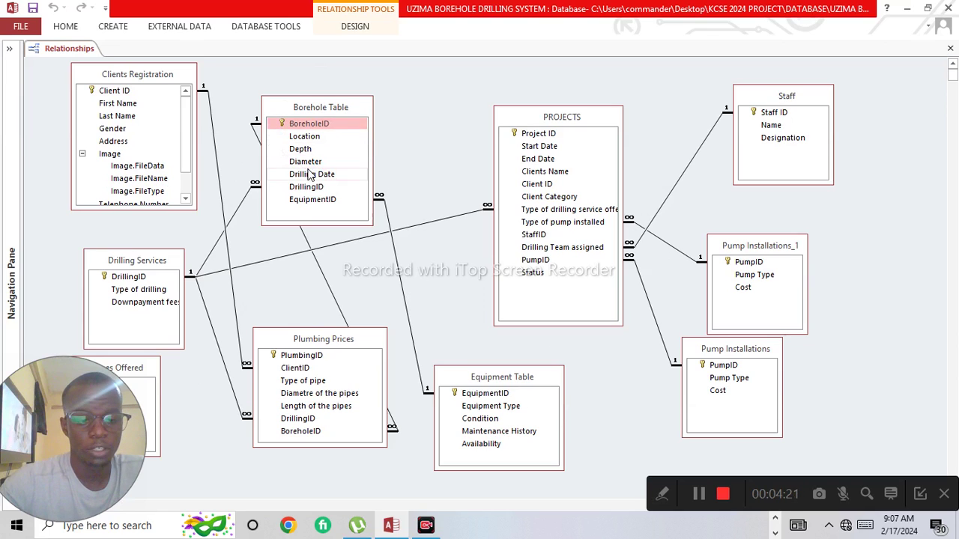
pyautogui.moveTo(134, 255); pyautogui.dragTo(146, 235)
pyautogui.moveTo(317, 105); pyautogui.dragTo(344, 100)
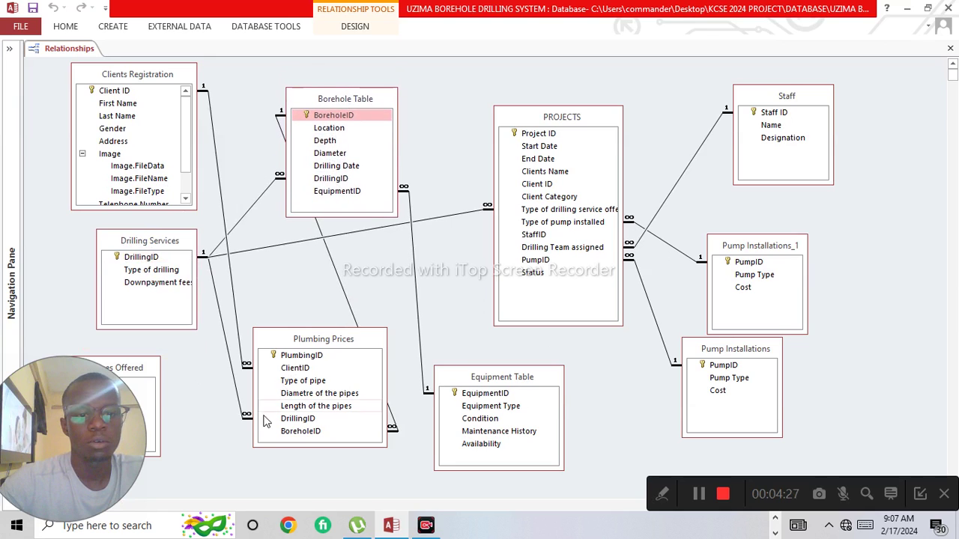
pyautogui.click(257, 445)
pyautogui.moveTo(257, 444); pyautogui.dragTo(227, 488)
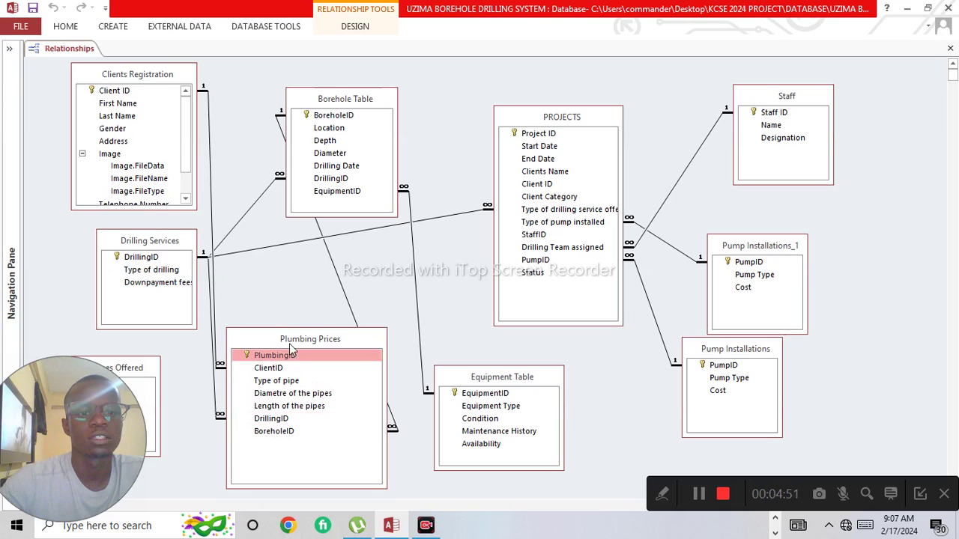
# Move Plumbing Prices up, then settle it slightly lower and to the right
pyautogui.click(276, 431)
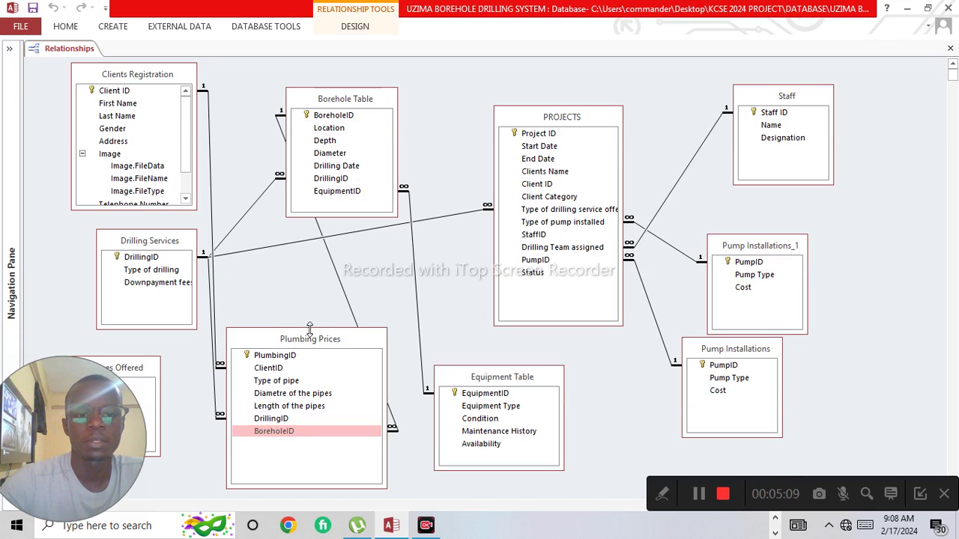
pyautogui.moveTo(305, 341); pyautogui.dragTo(303, 310)
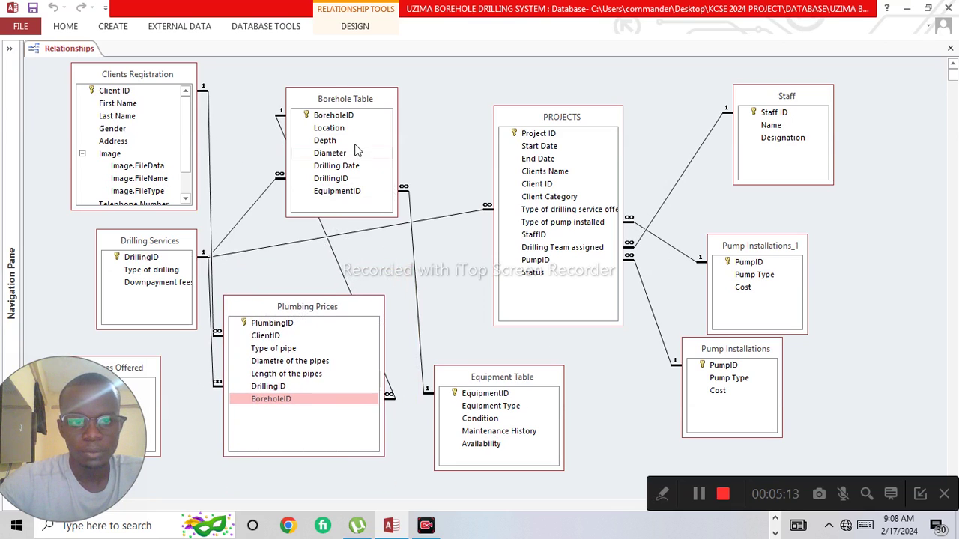
pyautogui.click(340, 95)
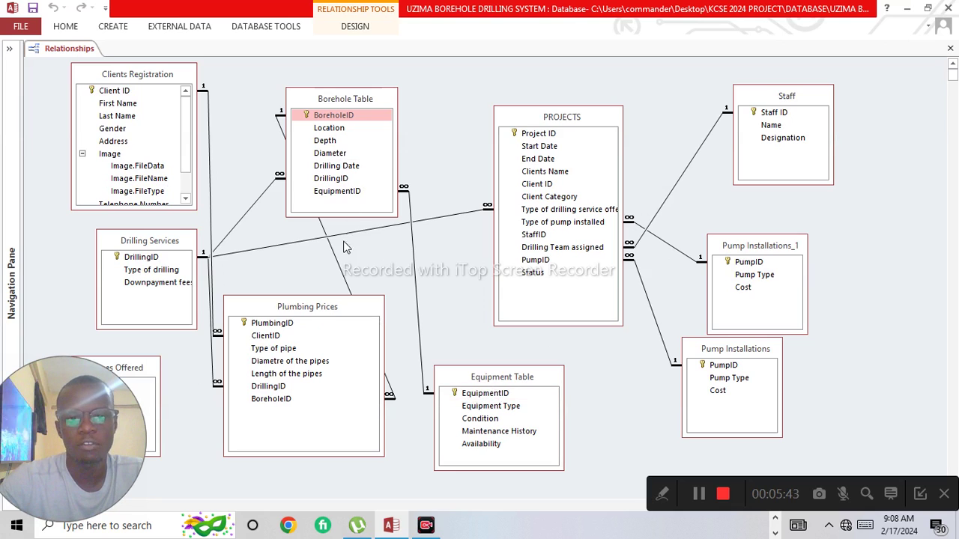
pyautogui.moveTo(319, 306); pyautogui.dragTo(338, 340)
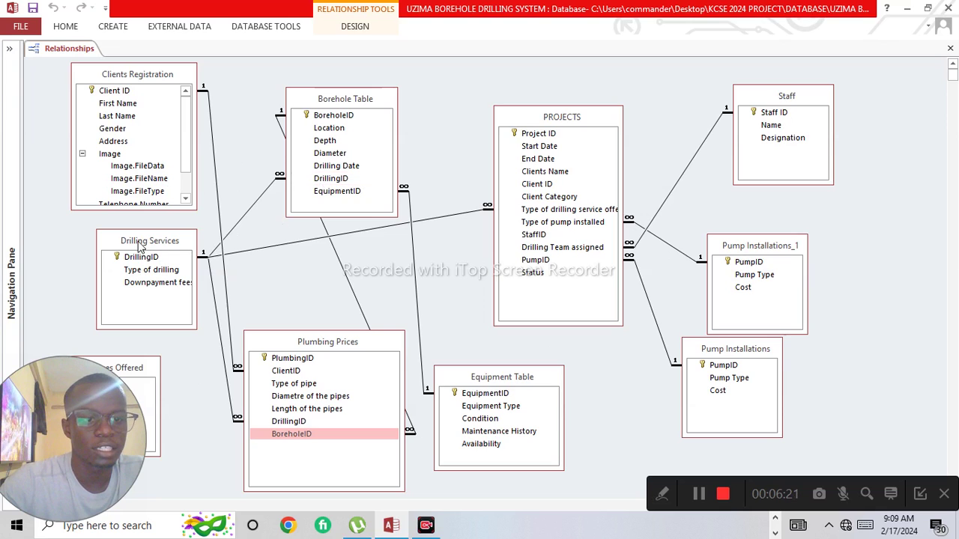
# Shift Drilling Services left and drag DrillingID toward Borehole Table's DrillingID
pyautogui.moveTo(147, 246); pyautogui.dragTo(114, 249)
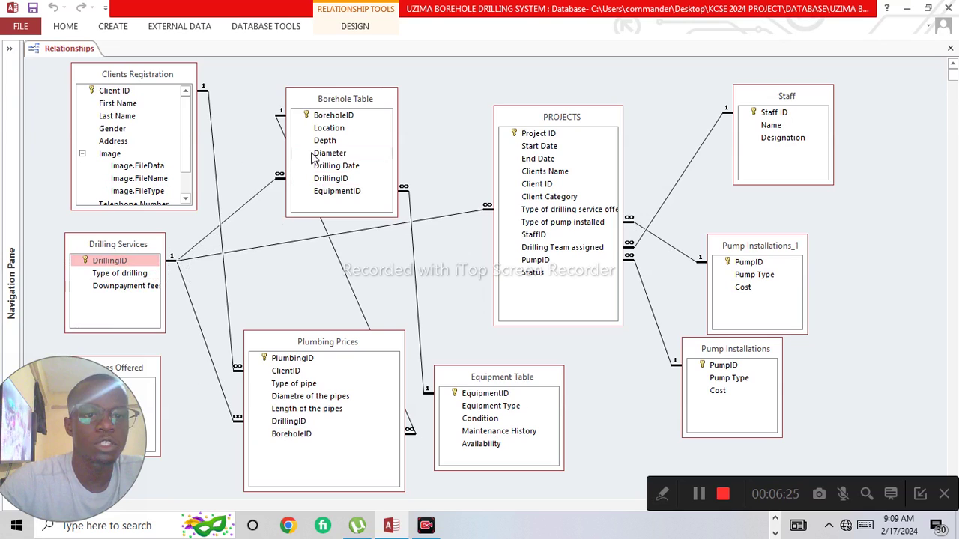
pyautogui.click(128, 262)
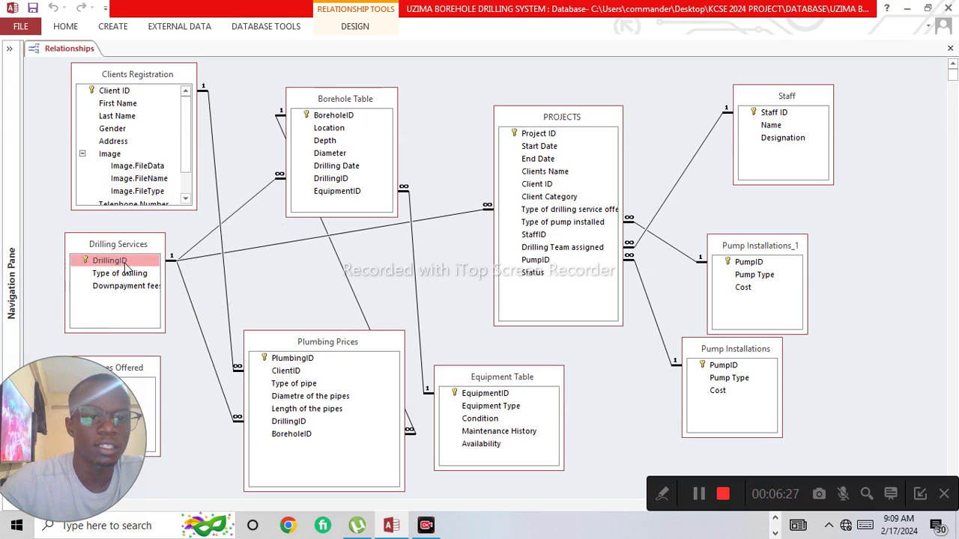
pyautogui.moveTo(128, 264); pyautogui.dragTo(332, 182)
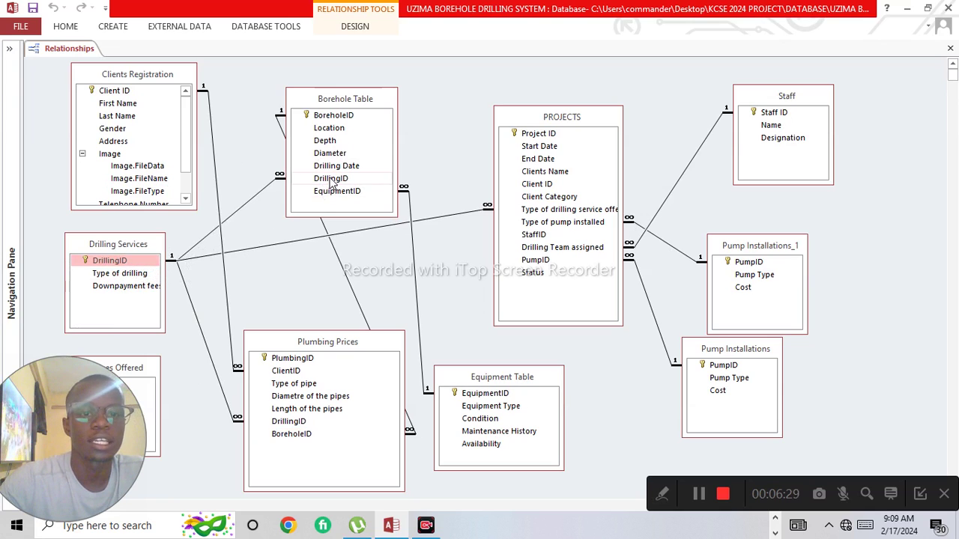